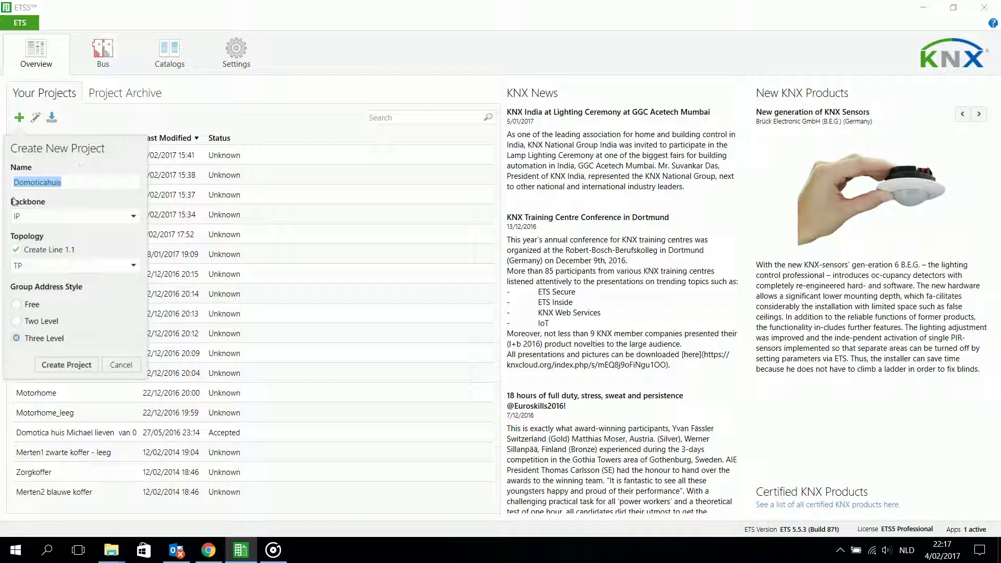
Create the project Domoticahuis with an IP backbone, a TP line 1.1 and three-level group addresses.
left_click(67, 186)
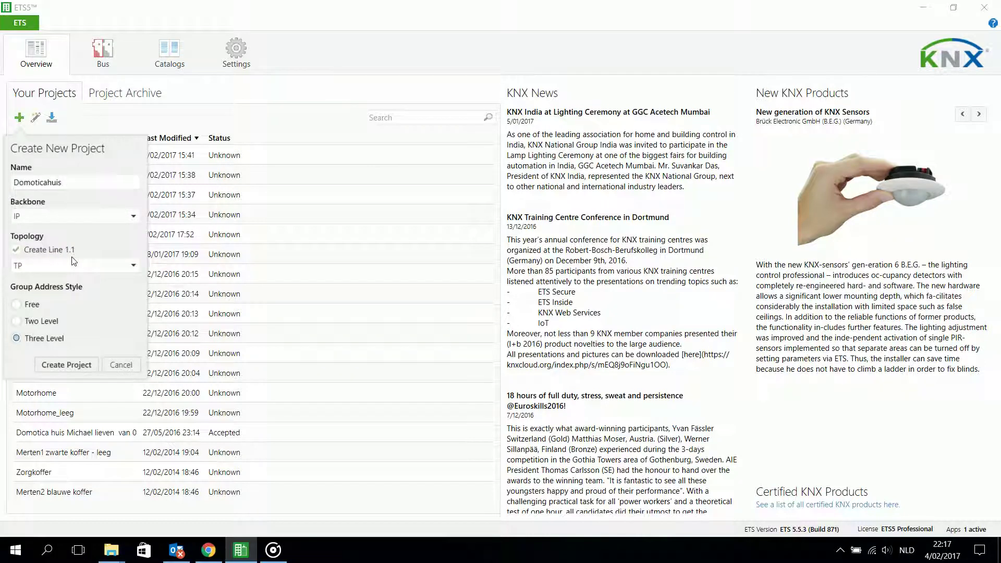
left_click(135, 268)
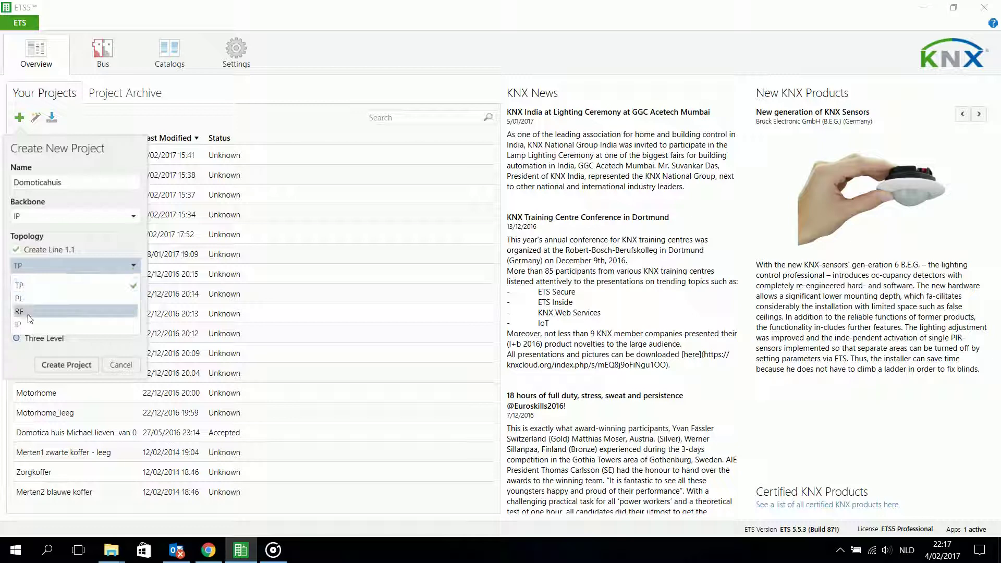
left_click(46, 287)
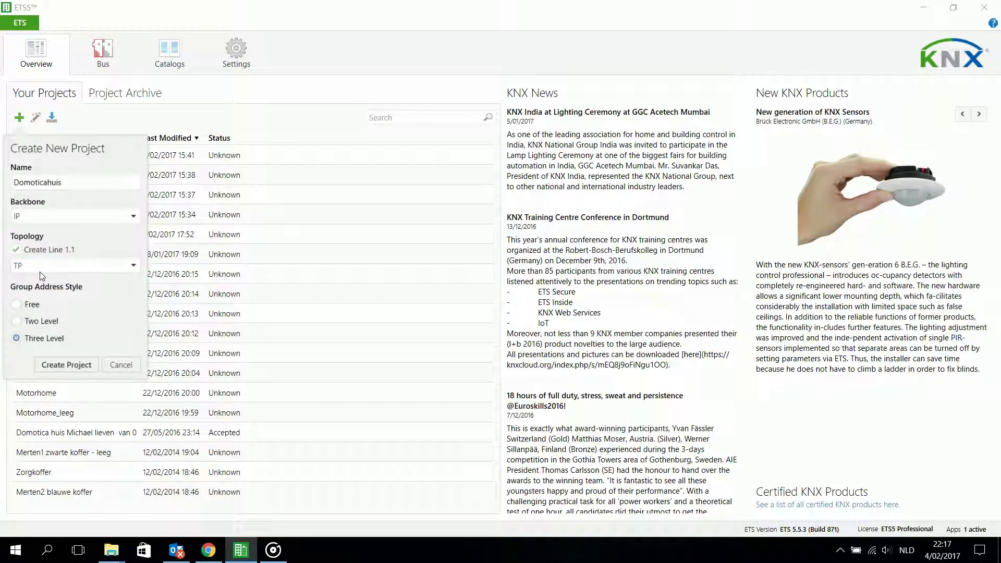
left_click(129, 222)
left_click(44, 235)
left_click(130, 219)
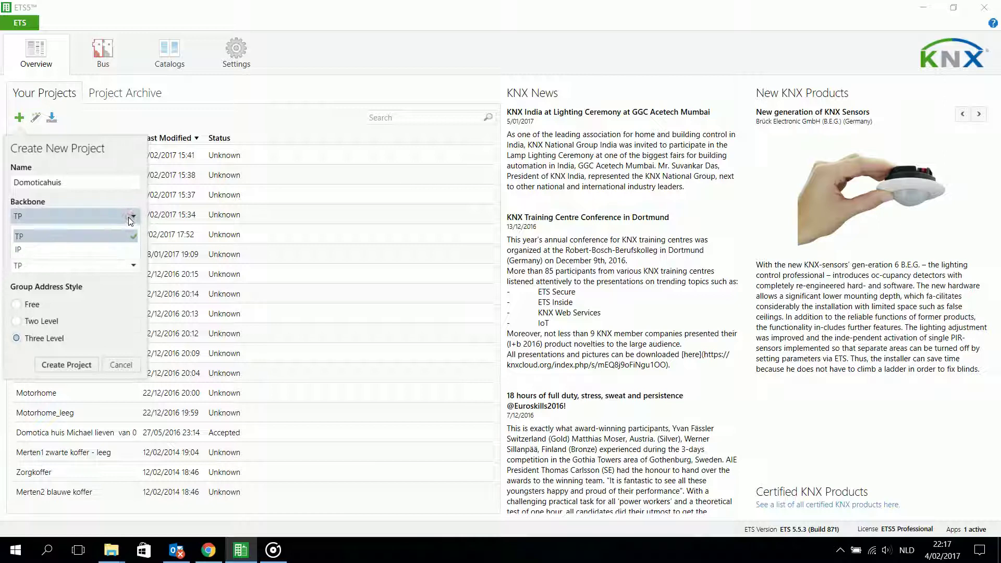
left_click(24, 249)
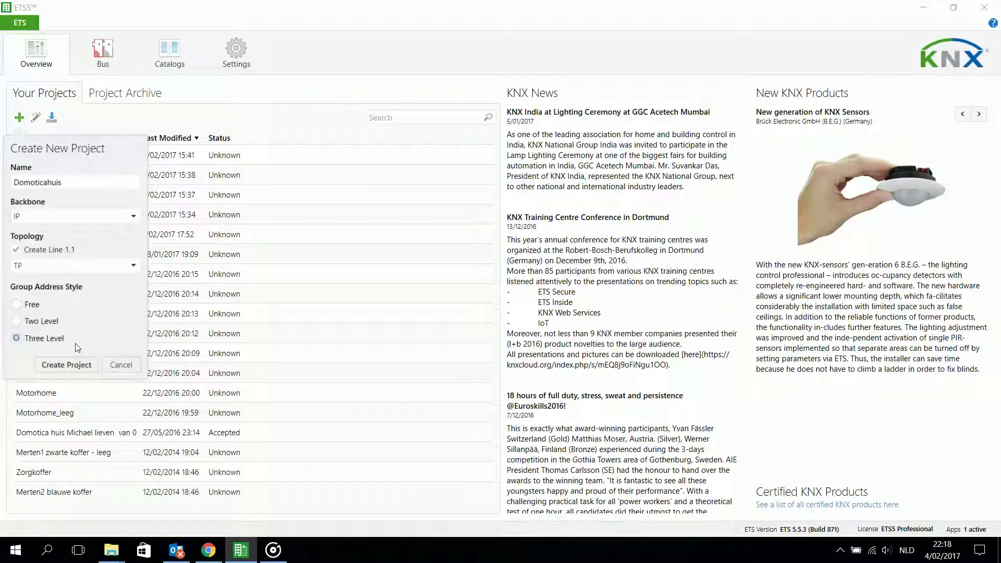
left_click(58, 364)
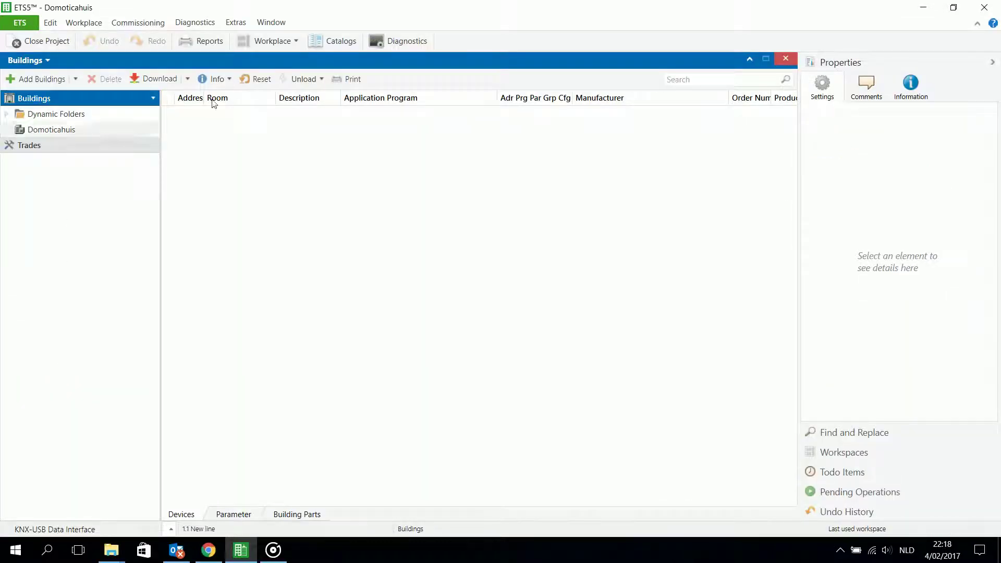
Open a Topology panel and close the Buildings panel.
left_click(295, 45)
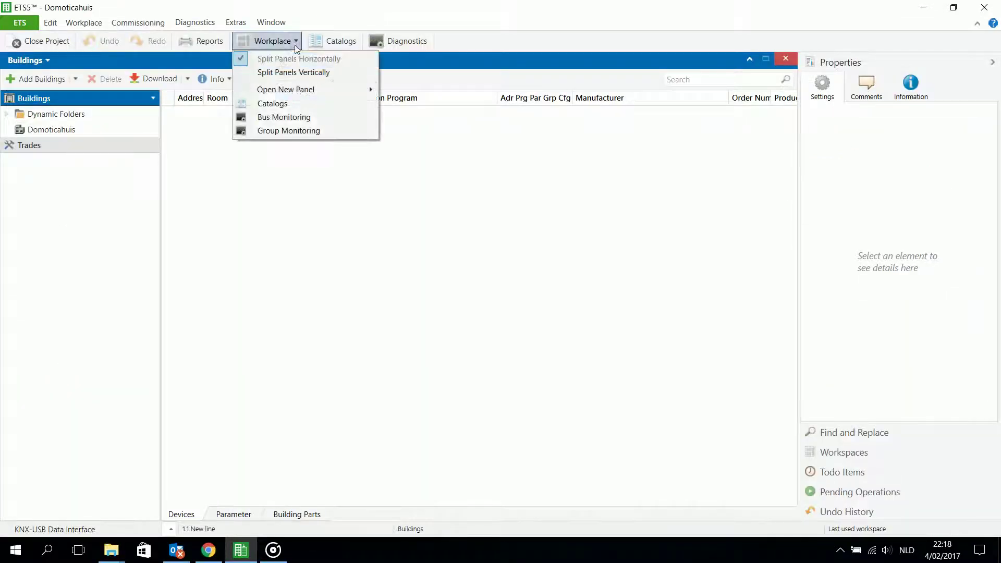
left_click(305, 89)
left_click(401, 119)
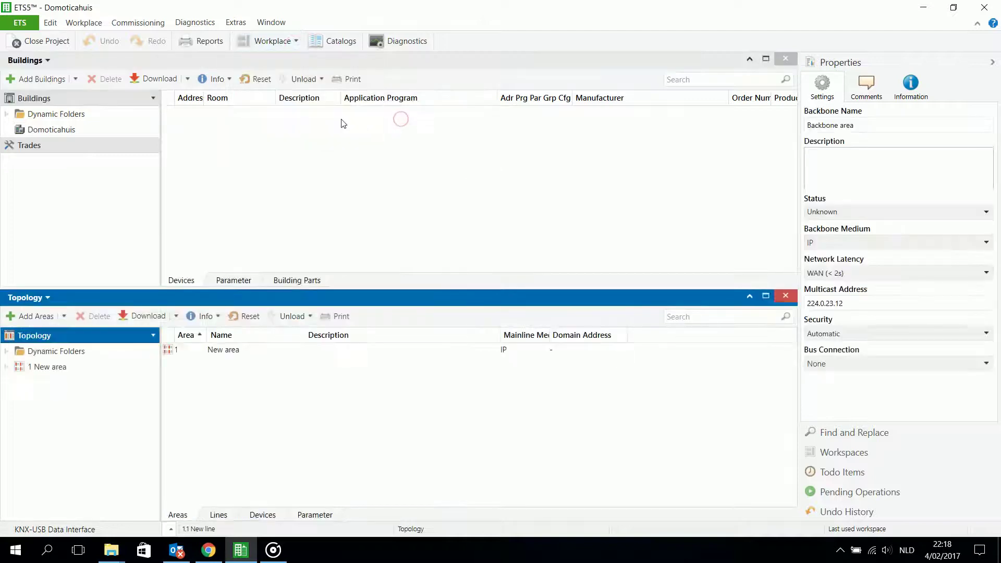
left_click(784, 59)
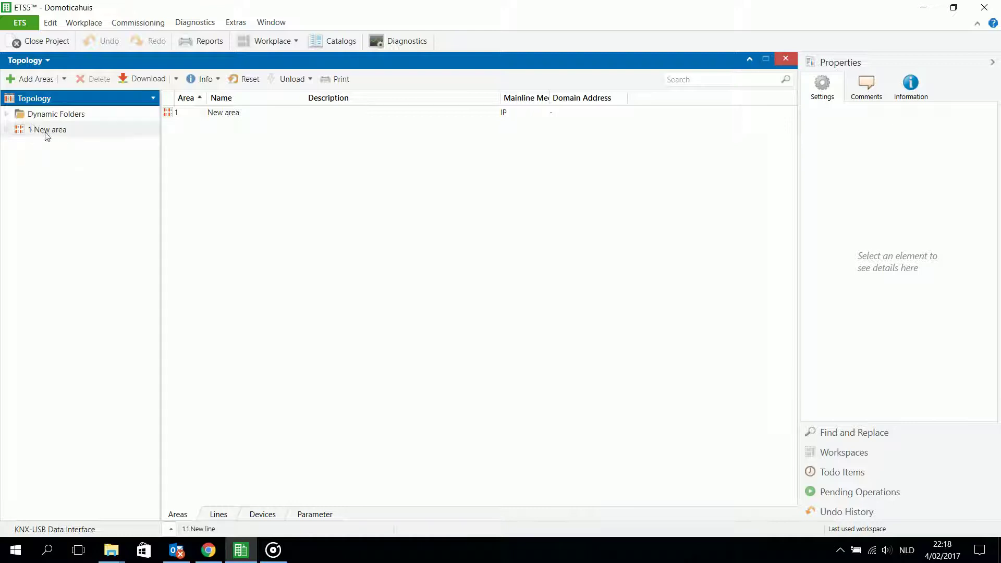
Select line 1.1 under area 1 and open the product catalog with a wider Name column.
left_click(7, 130)
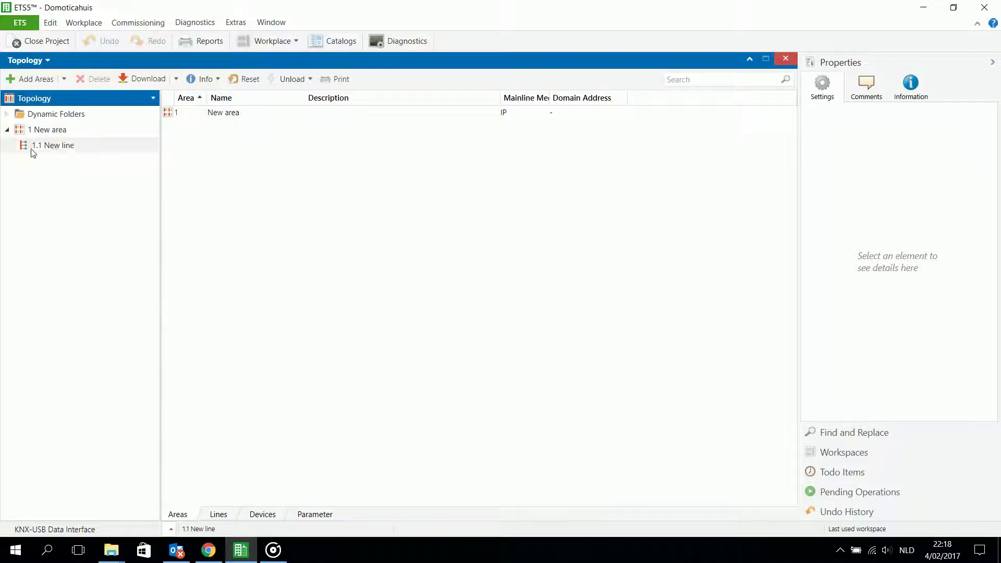
left_click(49, 148)
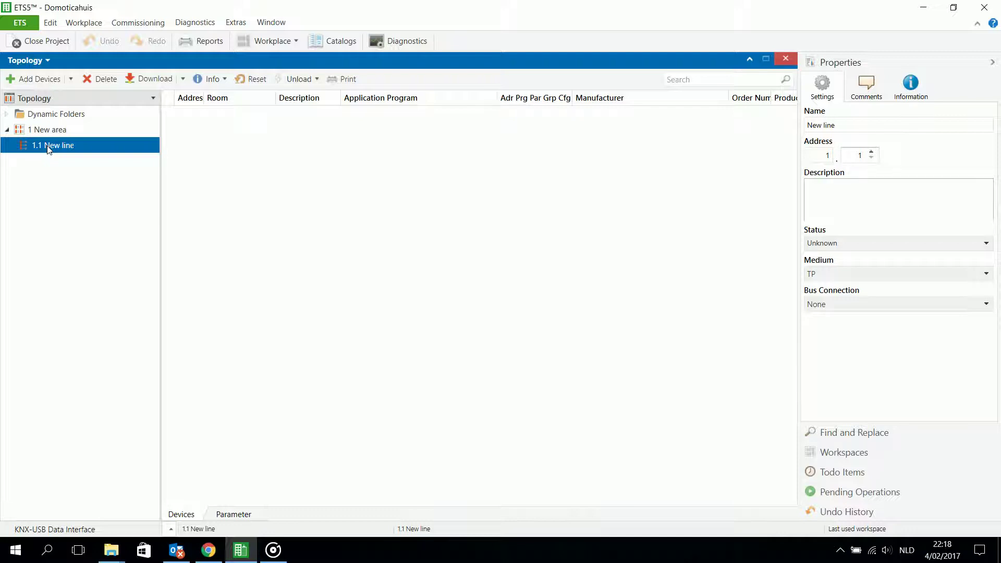
left_click(339, 42)
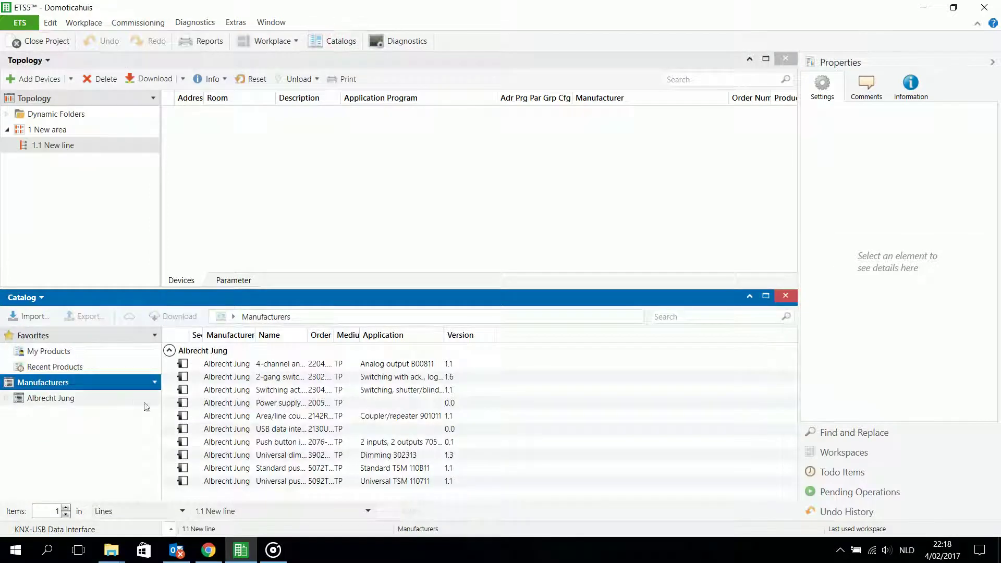
left_click_drag(305, 337, 418, 334)
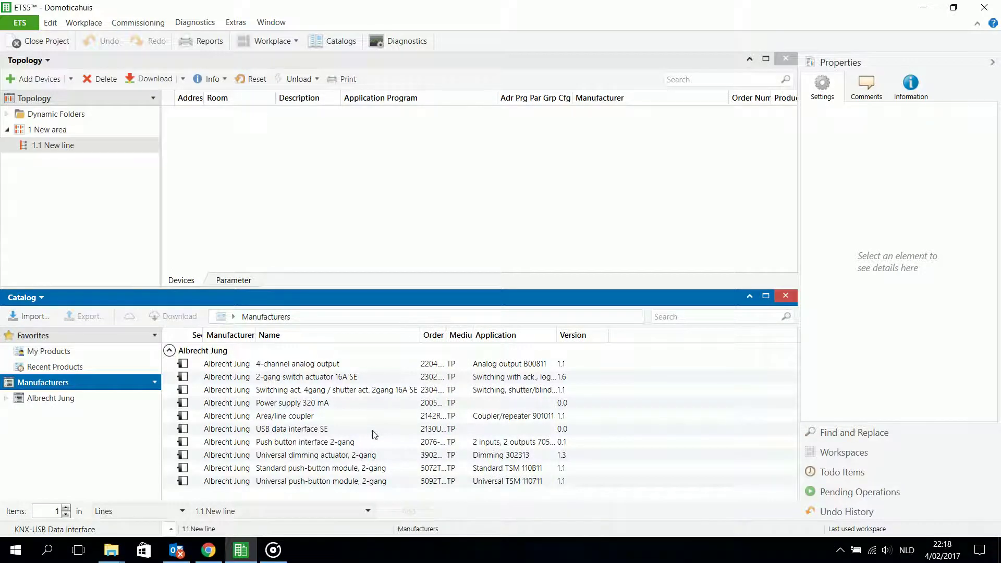
Add the Albrecht Jung Power supply 320 mA and the Push button interface 2-gang from the catalog to line 1.1.
left_click_drag(273, 403, 62, 149)
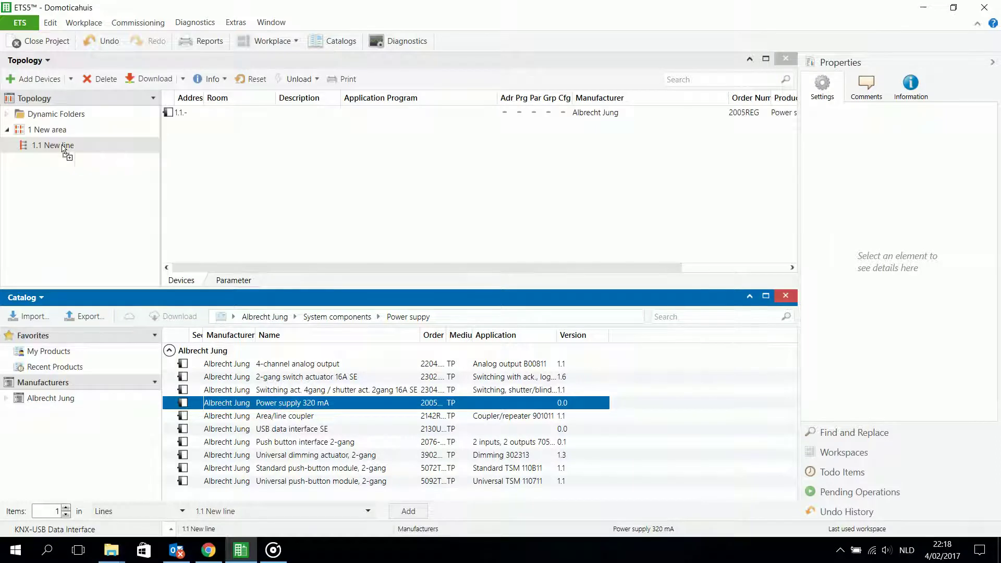
left_click(55, 149)
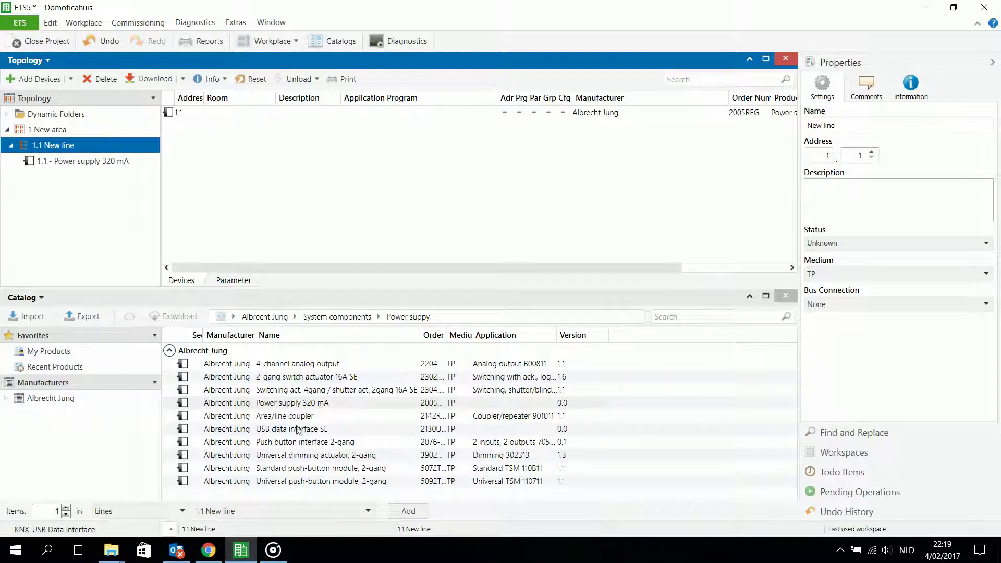
left_click_drag(292, 442, 78, 153)
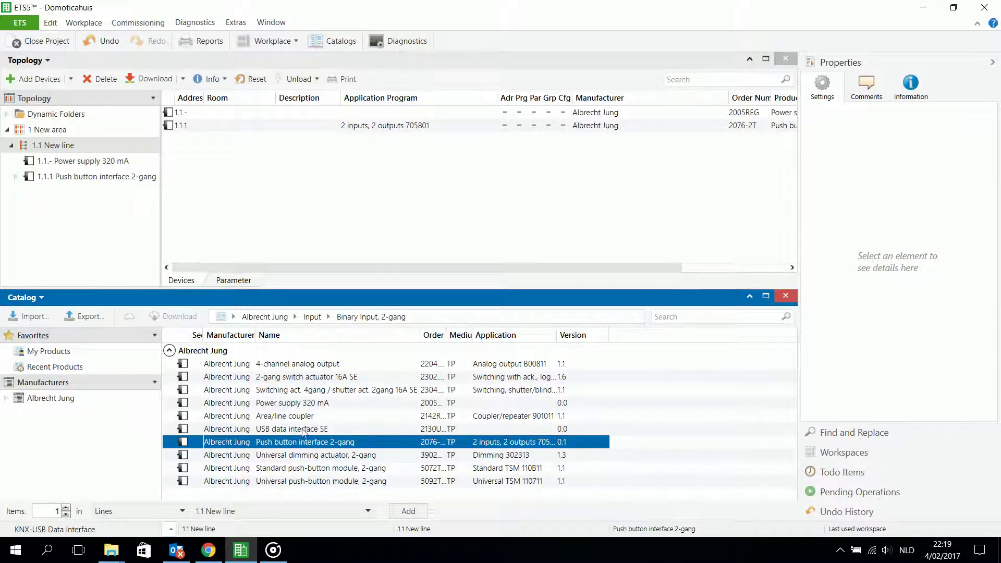
Try to add the Area/line coupler from the catalog to line 1.1.
left_click(288, 417)
left_click_drag(287, 417, 80, 151)
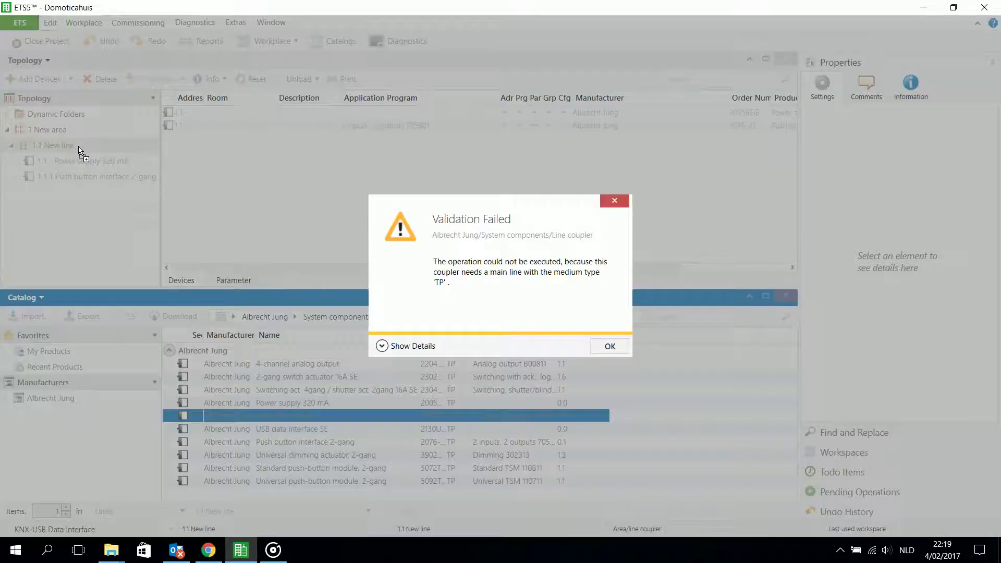
left_click(610, 346)
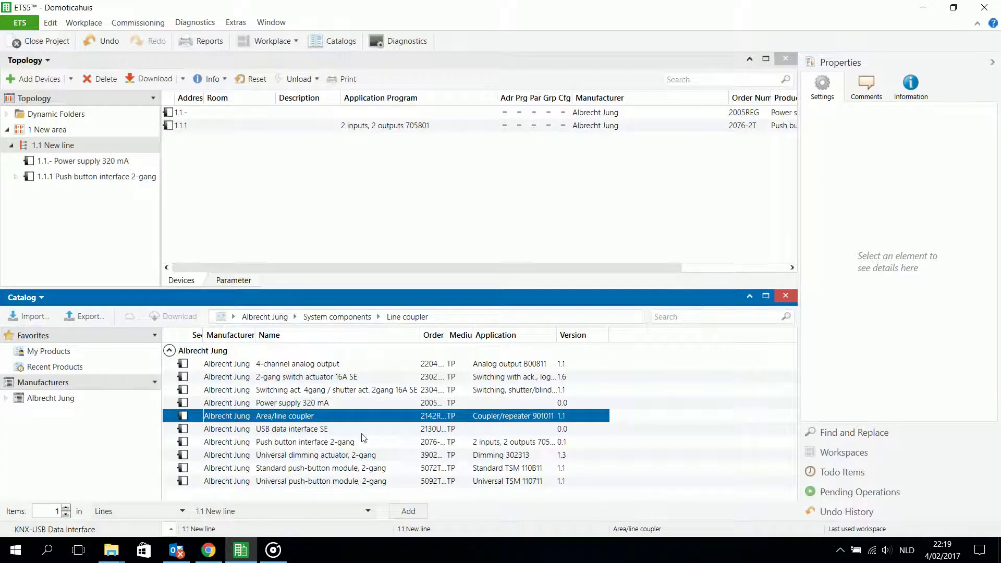
Set area 1's main line medium to TP and add the Area/line coupler to line 1.1.
left_click(49, 130)
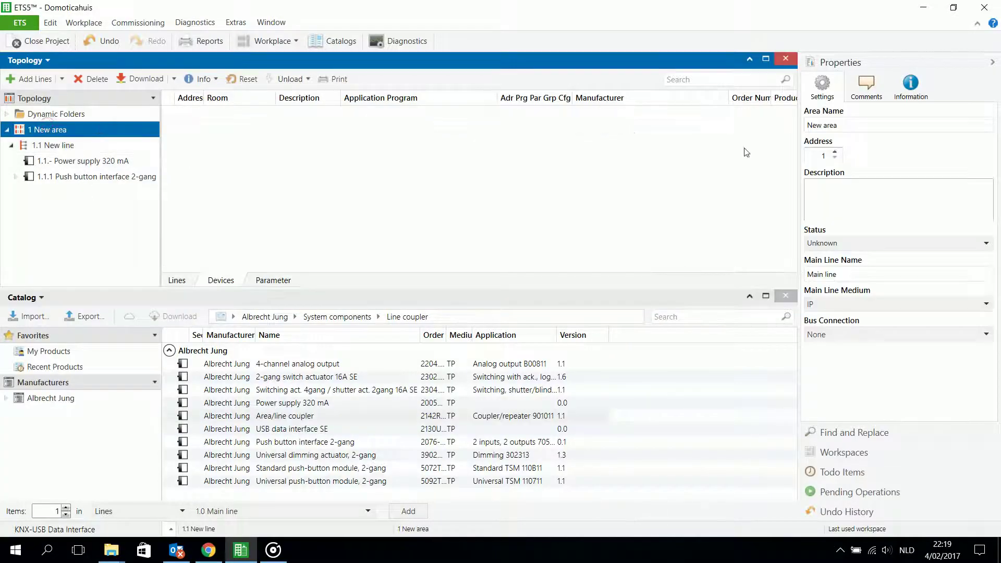
left_click(973, 305)
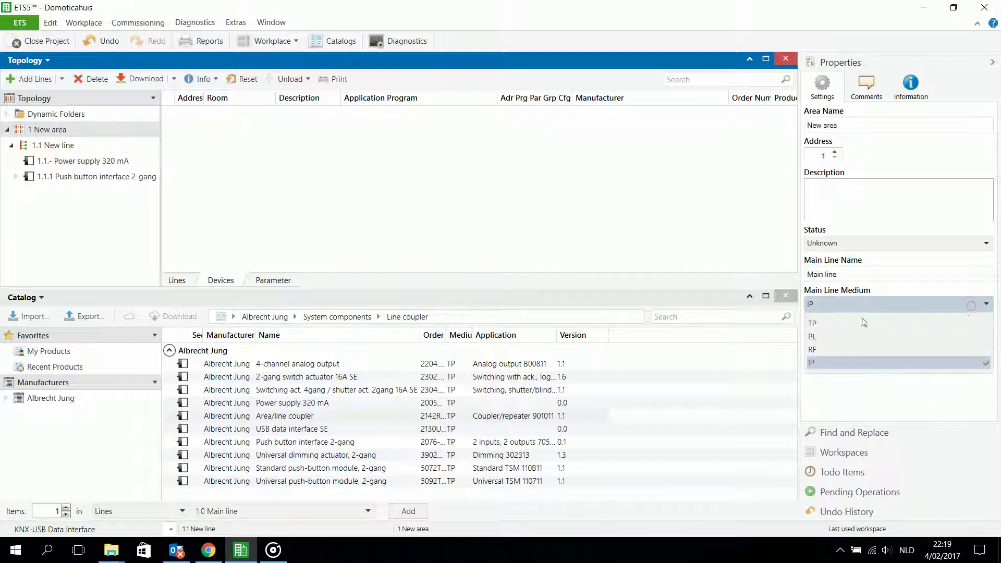
left_click(841, 320)
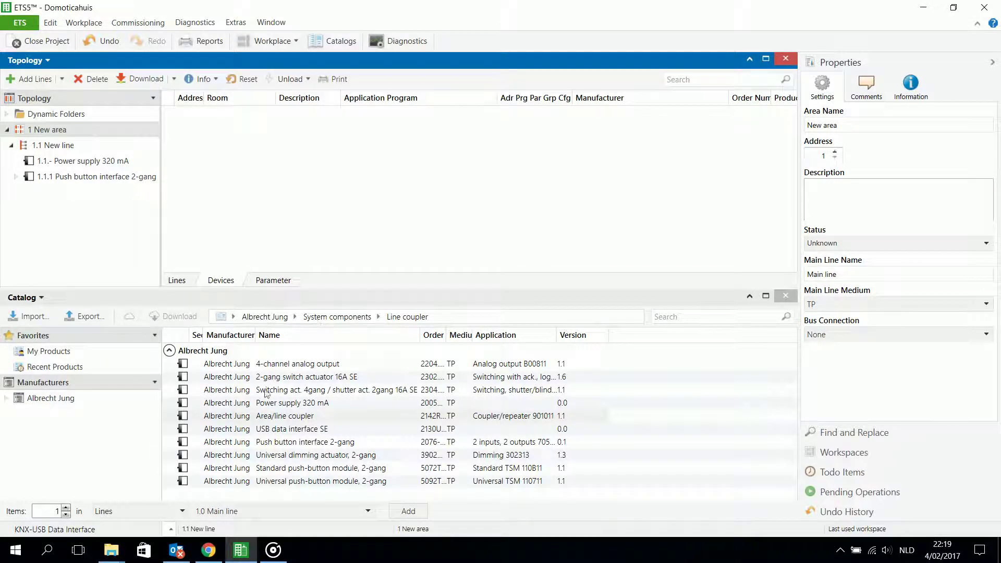
left_click(273, 415)
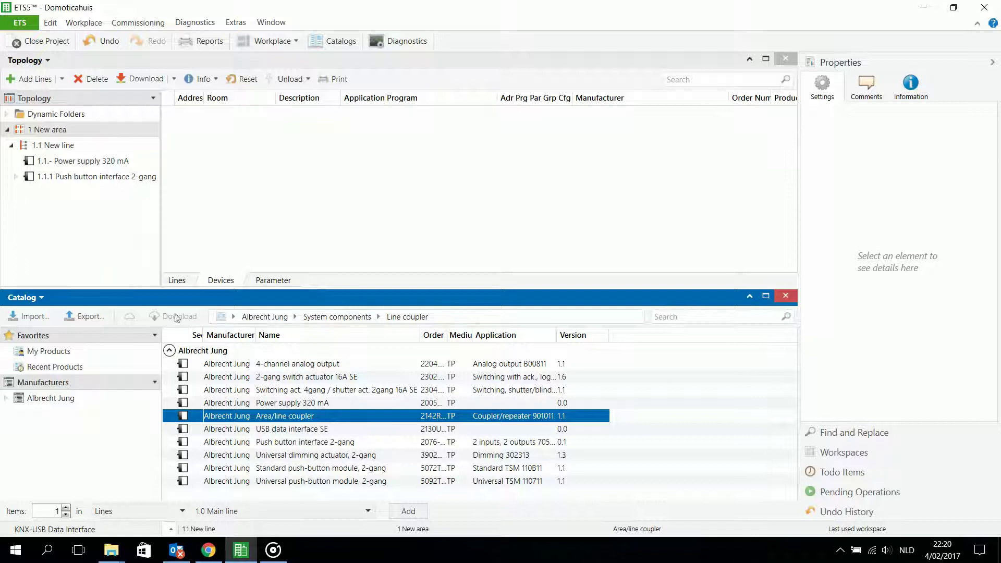
left_click_drag(326, 422, 73, 151)
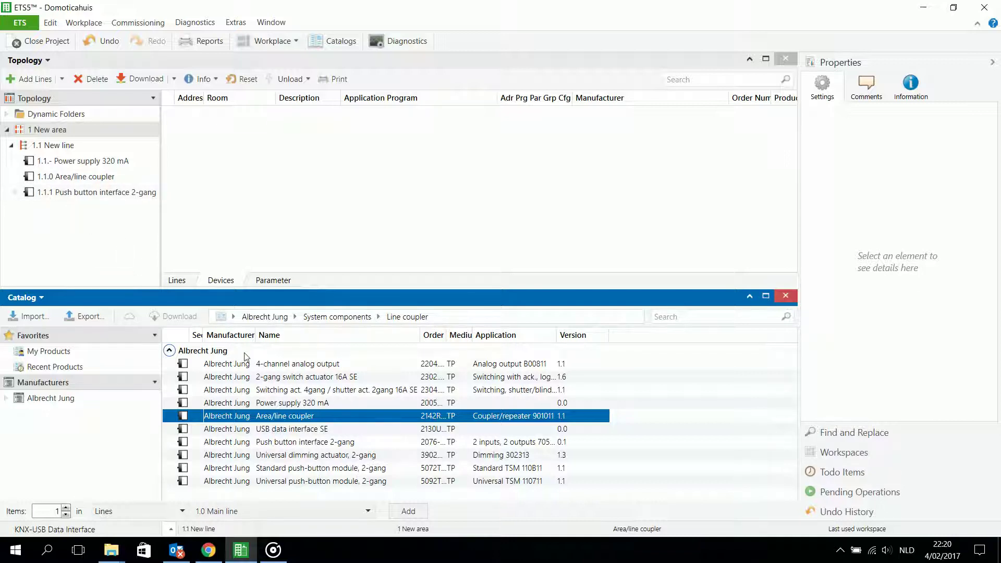
Add the Universal dimming actuator, 2-gang to line 1.1 and a Push button interface 2-gang directly under area 1.
left_click(296, 471)
left_click_drag(295, 458, 281, 437)
left_click_drag(87, 187, 67, 148)
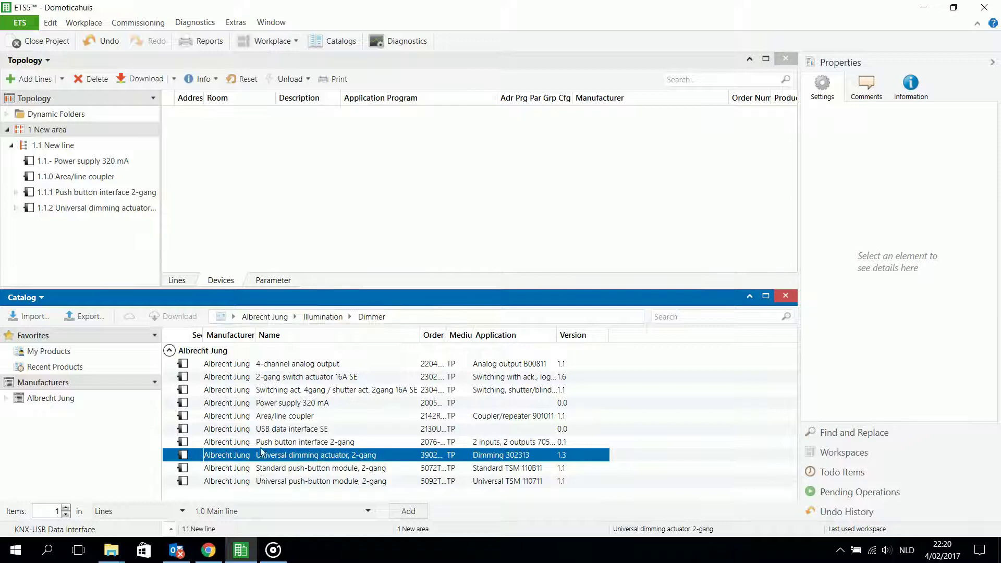
left_click(280, 443)
left_click_drag(280, 443, 85, 140)
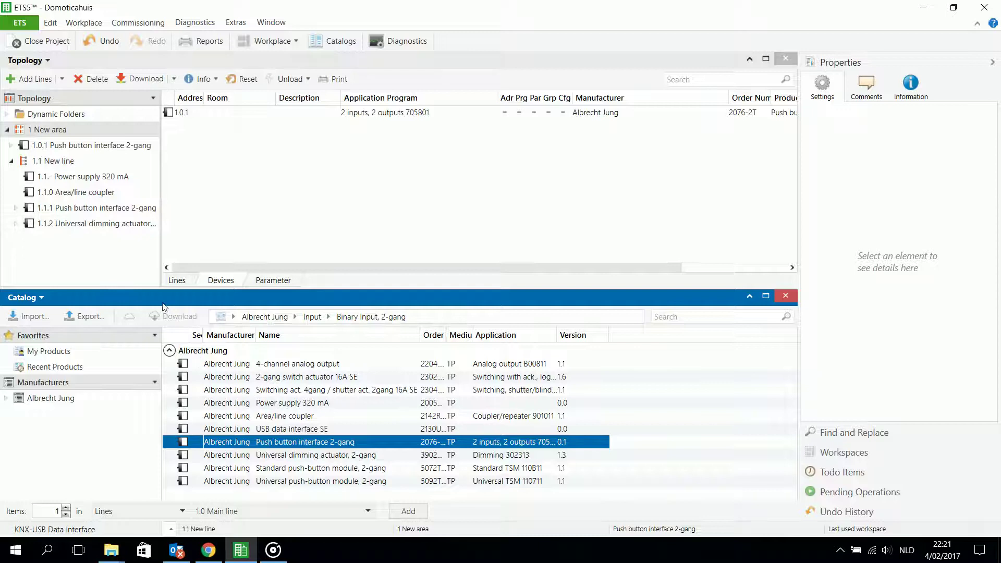
Add the USB data interface SE from the catalog to line 1.1 and select it in the topology.
left_click(291, 431)
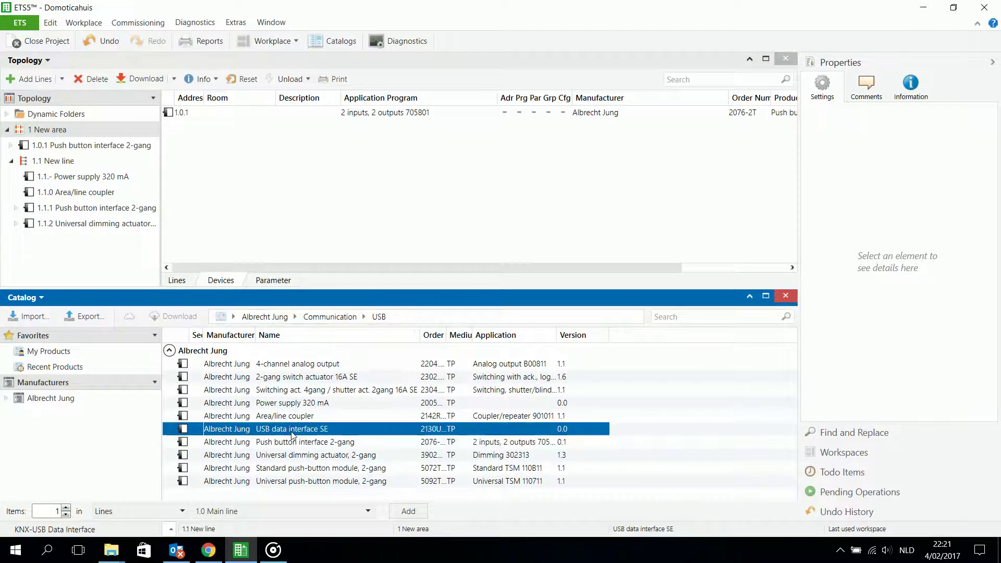
left_click_drag(292, 433, 62, 162)
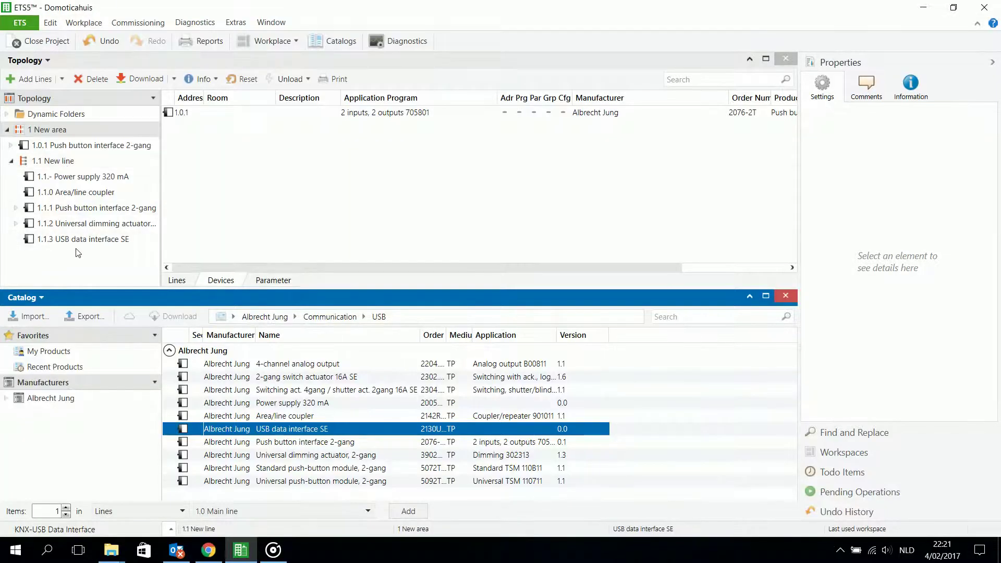
left_click(75, 241)
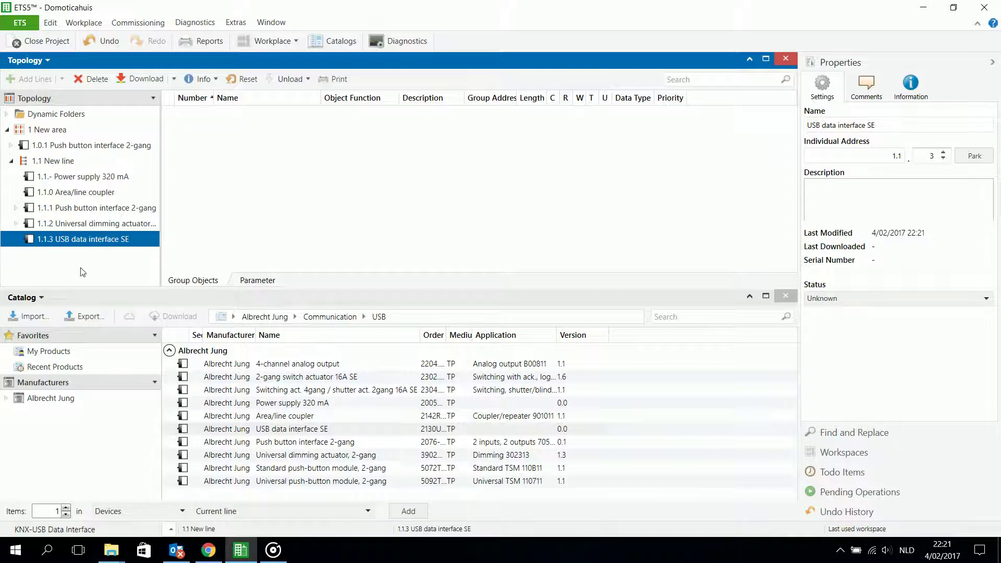
Check the configured and discovered bus interfaces, and return to the project's topology.
left_click(36, 24)
left_click(104, 64)
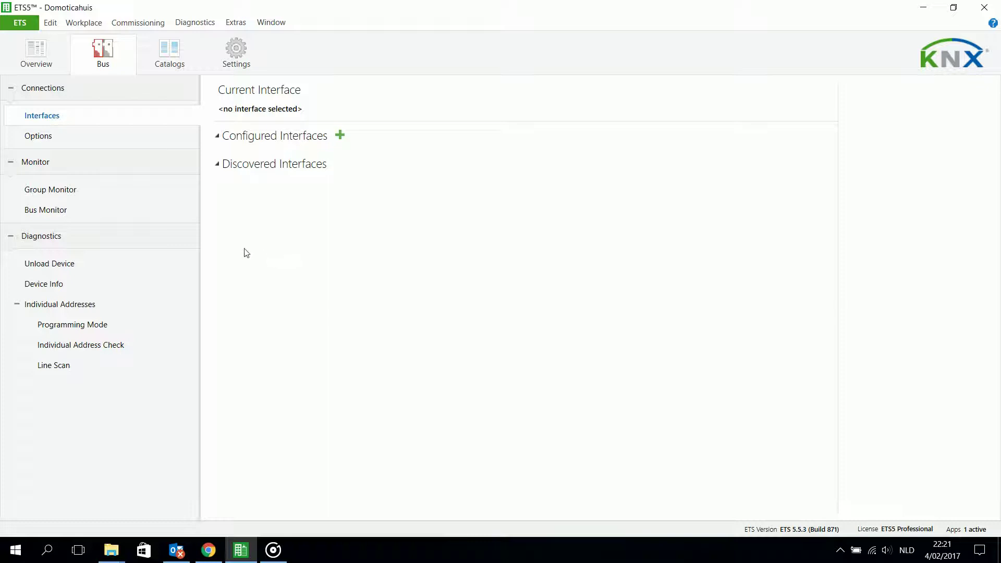
left_click(21, 24)
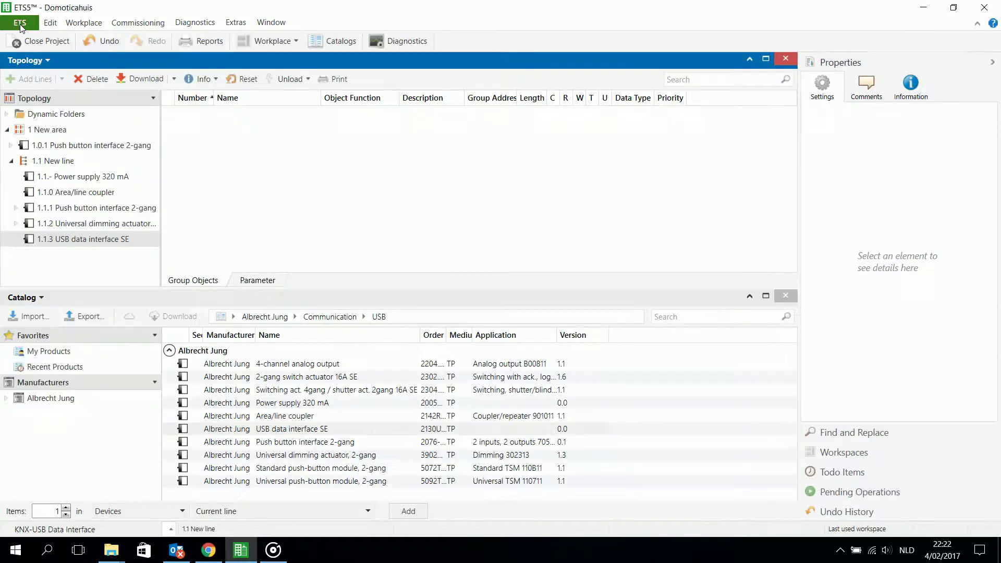
Set the individual address of the USB data interface SE to 1.1.250.
left_click(41, 241)
left_click(943, 158)
left_click(943, 158)
left_click(943, 158)
double_click(931, 155)
type("250")
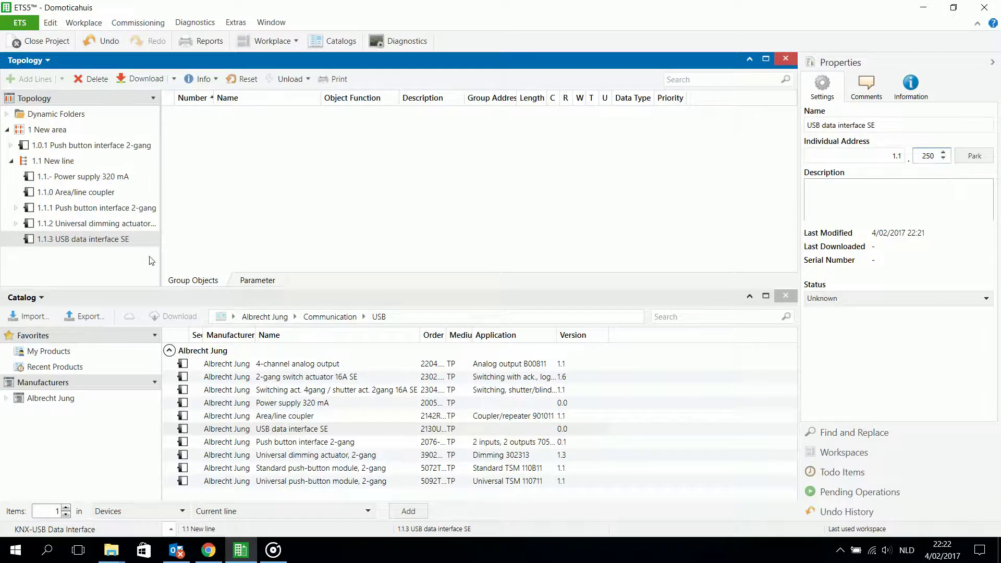
left_click(67, 259)
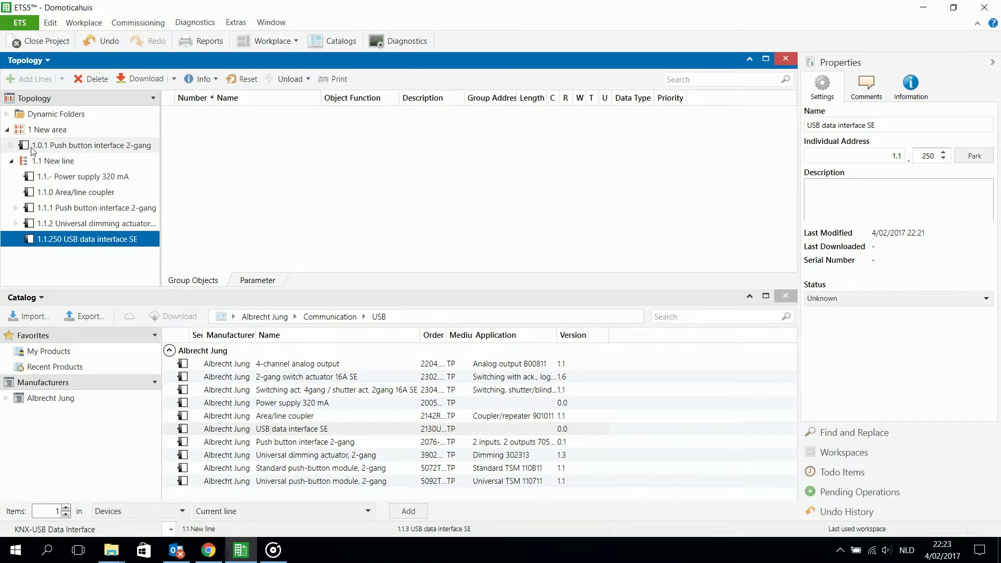
left_click(841, 549)
left_click(879, 523)
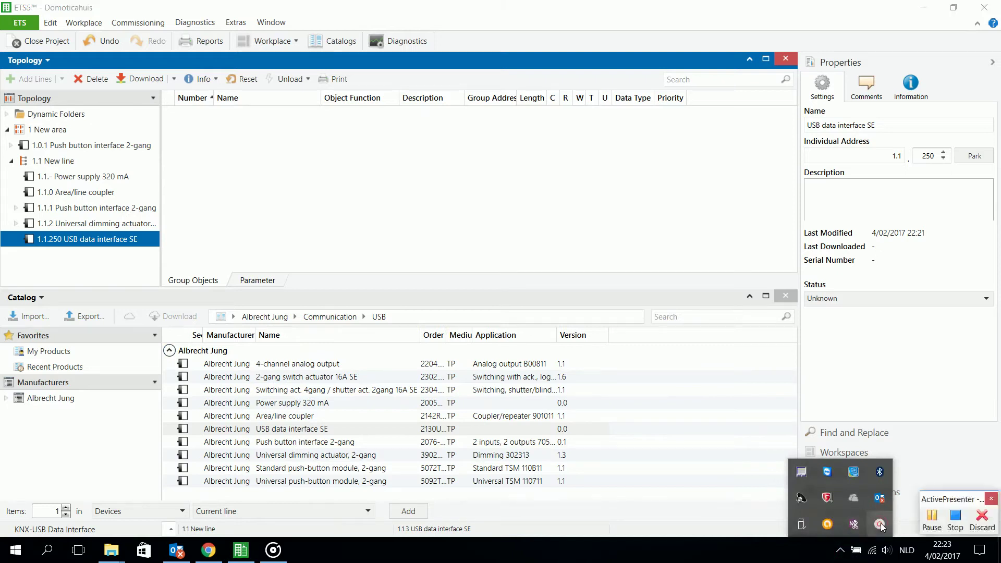